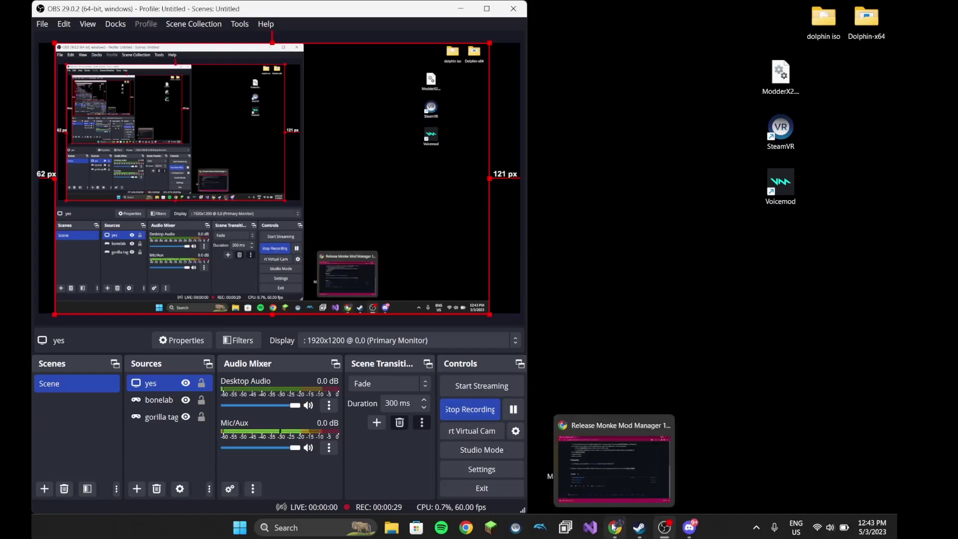
# Step: View the Monke Mod Manager release page, then hide the browser to reveal the desktop
pyautogui.click(615, 528)
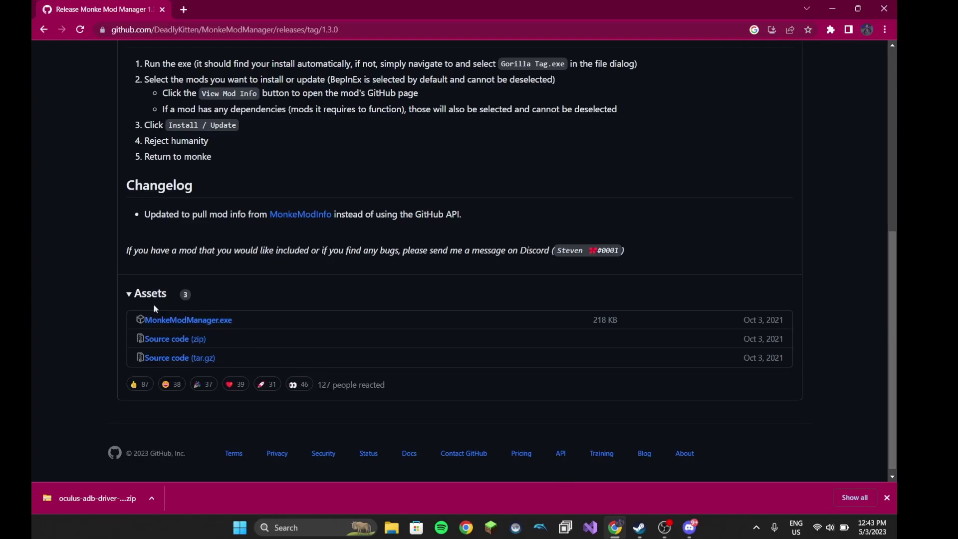
pyautogui.click(832, 8)
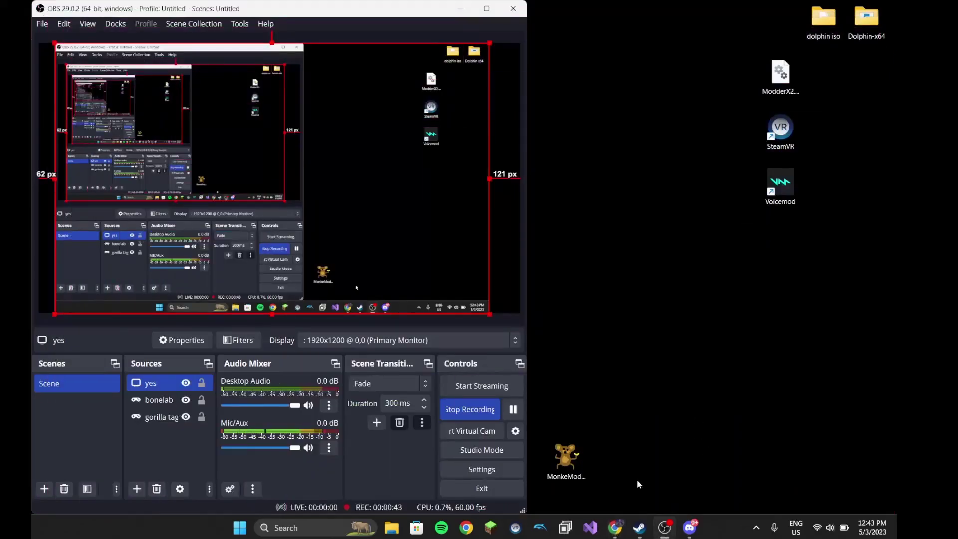
pyautogui.click(629, 315)
# Step: Launch Monke Mod Manager from its desktop icon, position its window and minimize OBS
pyautogui.doubleClick(584, 463)
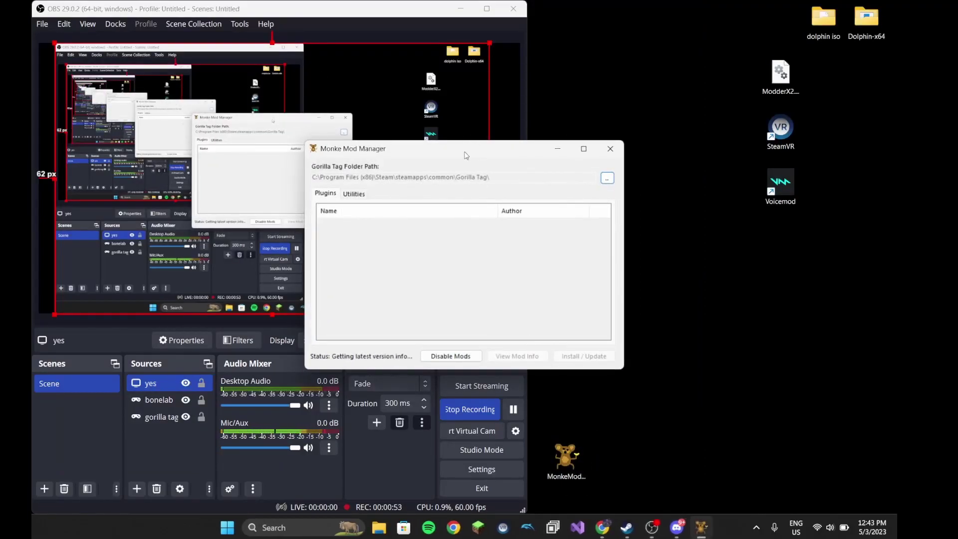
pyautogui.moveTo(465, 155); pyautogui.dragTo(629, 135)
pyautogui.click(461, 8)
pyautogui.moveTo(569, 135)
pyautogui.mouseDown()
pyautogui.moveTo(408, 117)
pyautogui.moveTo(397, 9)
pyautogui.moveTo(329, 80)
pyautogui.mouseUp()
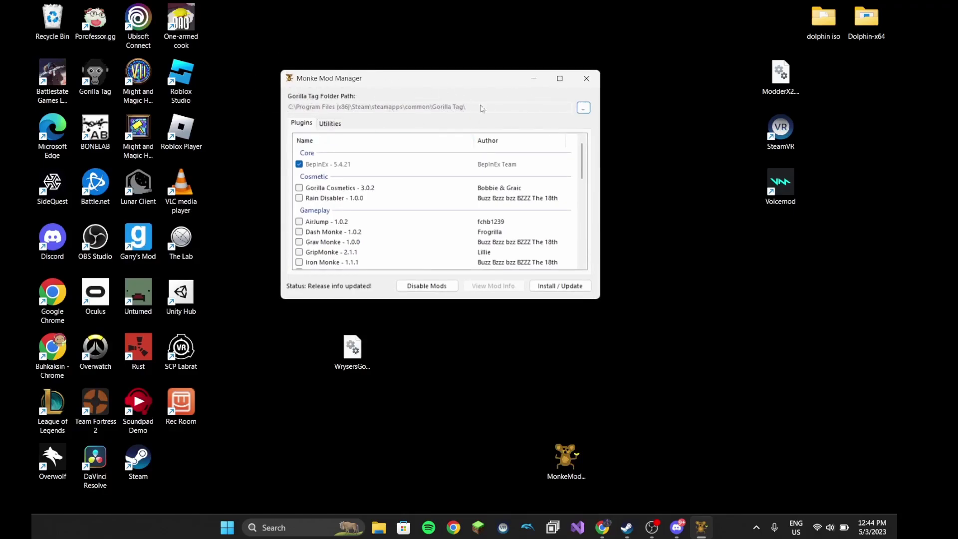
pyautogui.click(583, 107)
pyautogui.moveTo(431, 91); pyautogui.dragTo(364, 231)
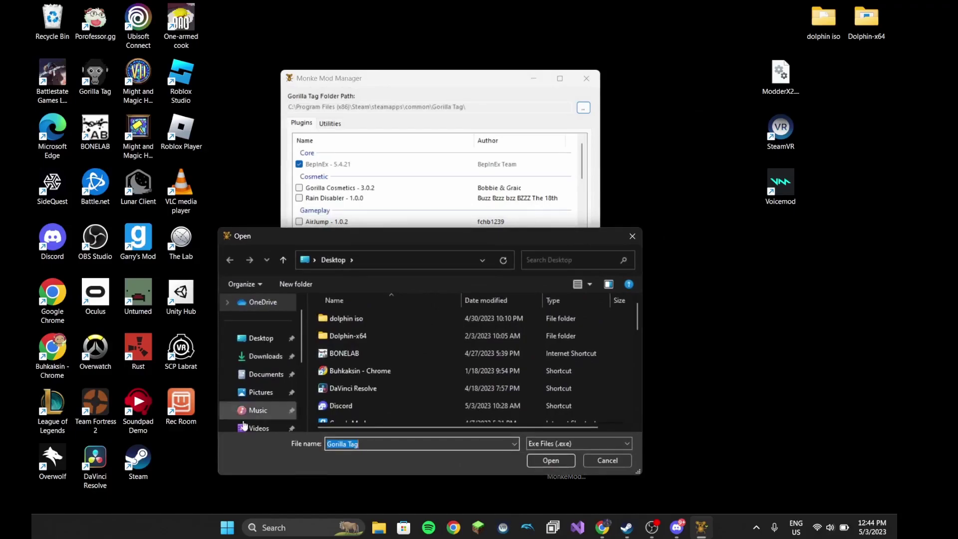
pyautogui.scroll(-3, 254, 374)
pyautogui.scroll(-2, 255, 404)
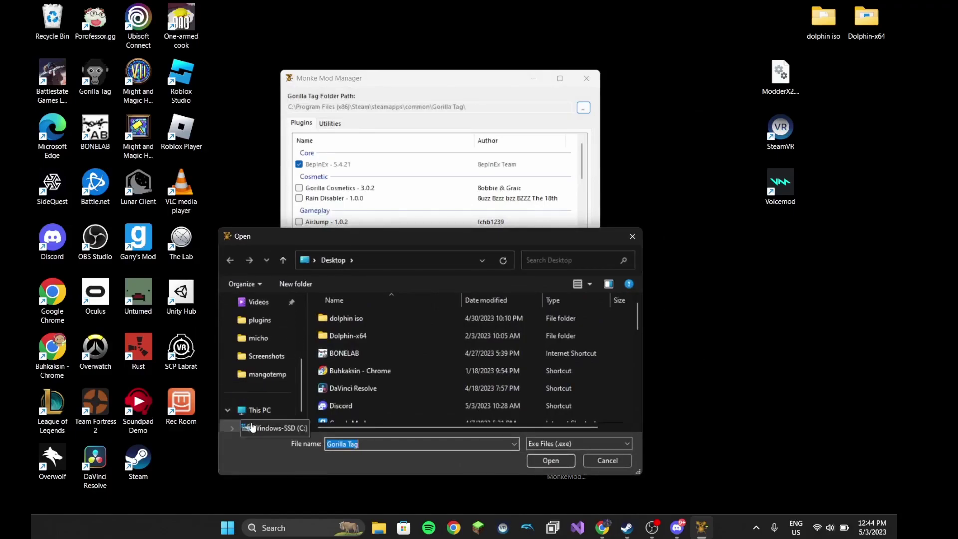
pyautogui.click(270, 428)
pyautogui.scroll(-1, 360, 371)
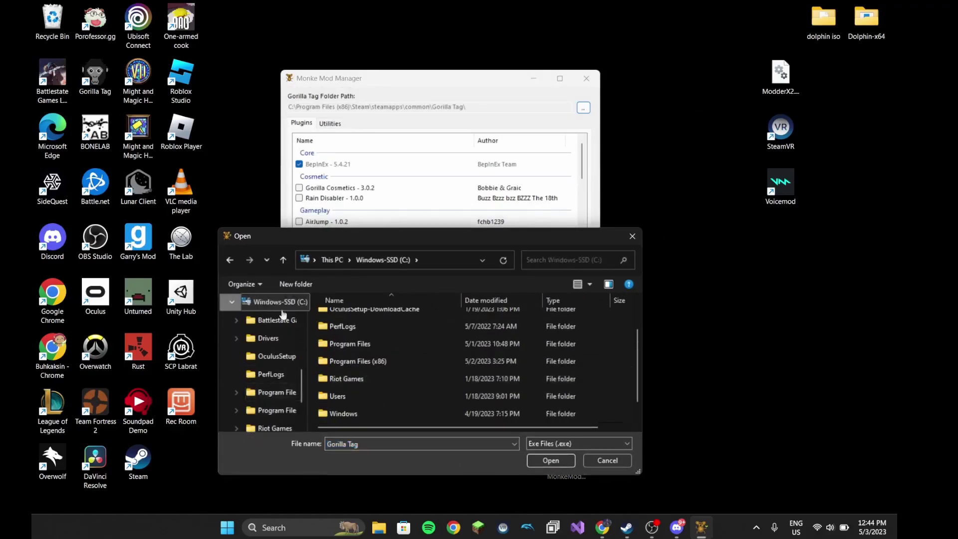
pyautogui.doubleClick(368, 363)
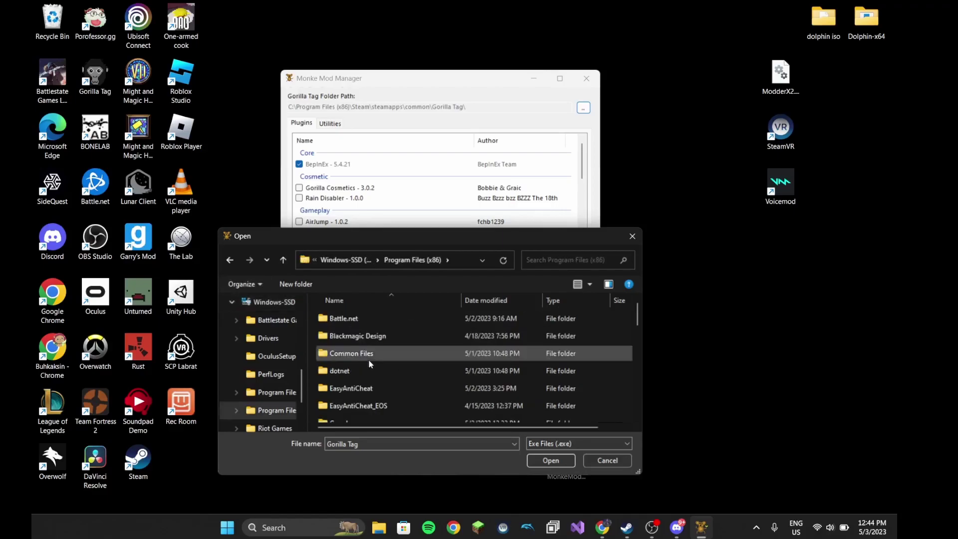
pyautogui.scroll(-1, 368, 364)
pyautogui.scroll(-3, 378, 383)
pyautogui.scroll(-2, 379, 393)
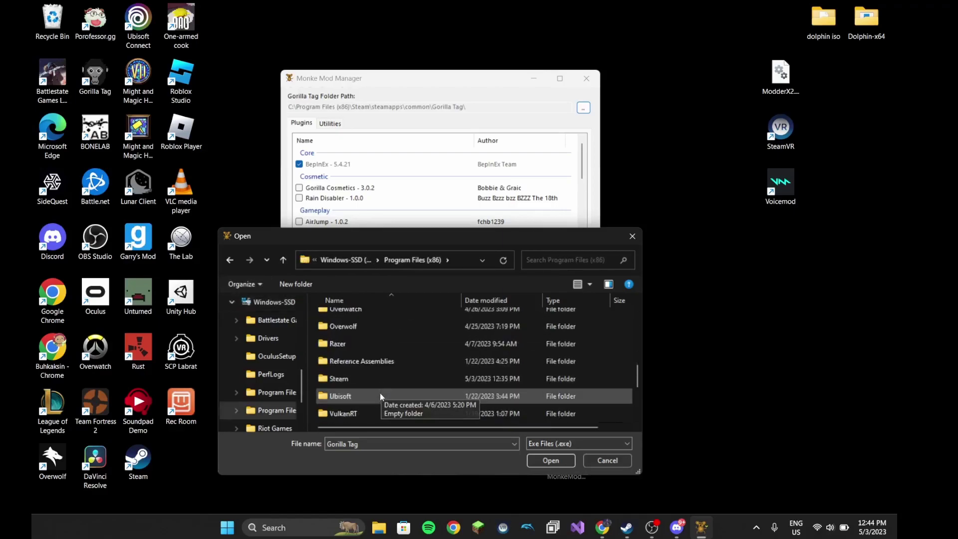
pyautogui.doubleClick(356, 381)
pyautogui.scroll(-3, 349, 364)
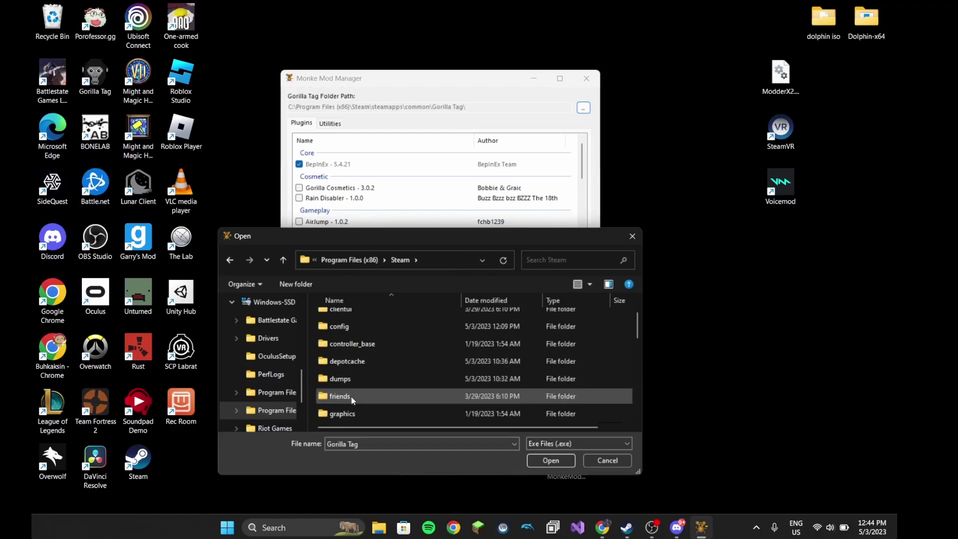
pyautogui.scroll(-2, 352, 397)
pyautogui.scroll(-2, 365, 390)
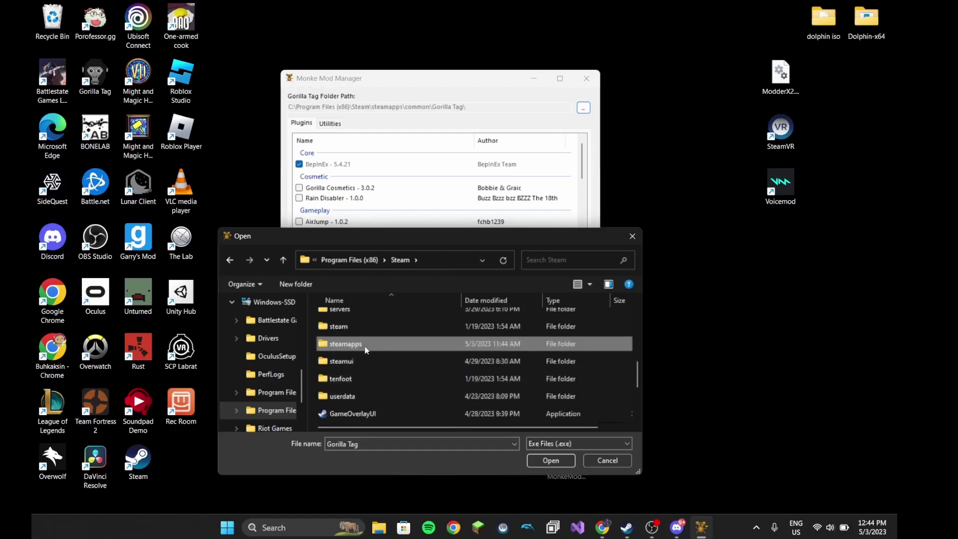
pyautogui.doubleClick(346, 344)
pyautogui.doubleClick(345, 318)
pyautogui.scroll(-2, 367, 330)
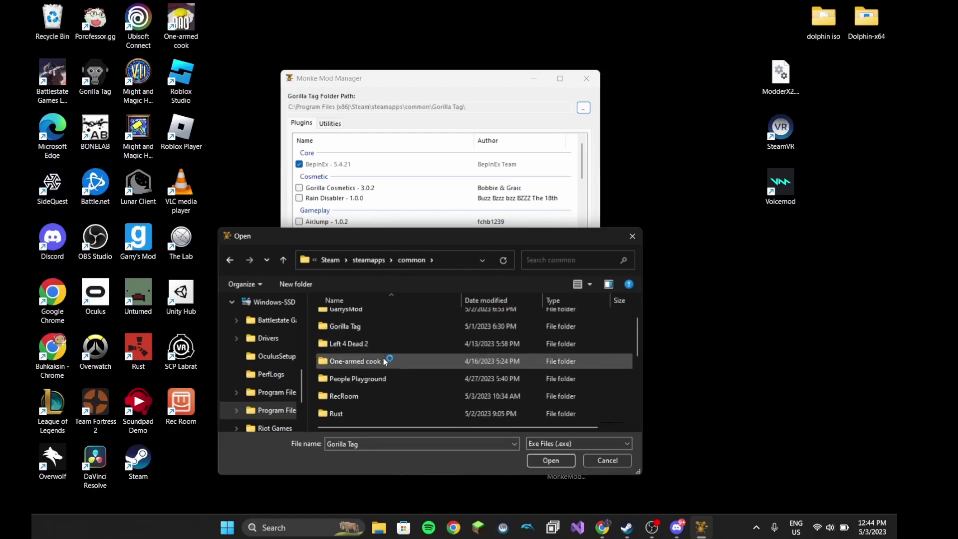
pyautogui.doubleClick(371, 333)
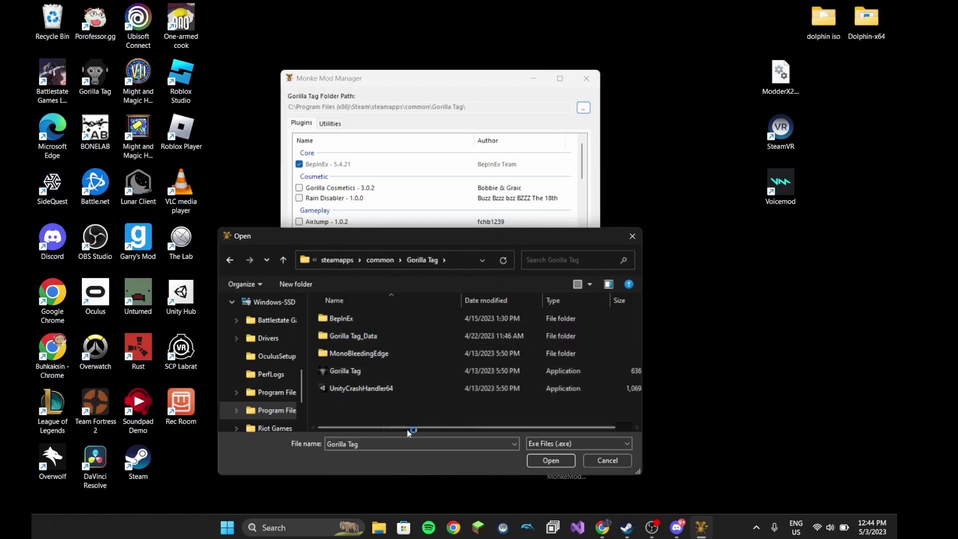
# Step: Keep the existing Gorilla Tag path and install BepInEx with the five checked libraries
pyautogui.click(609, 460)
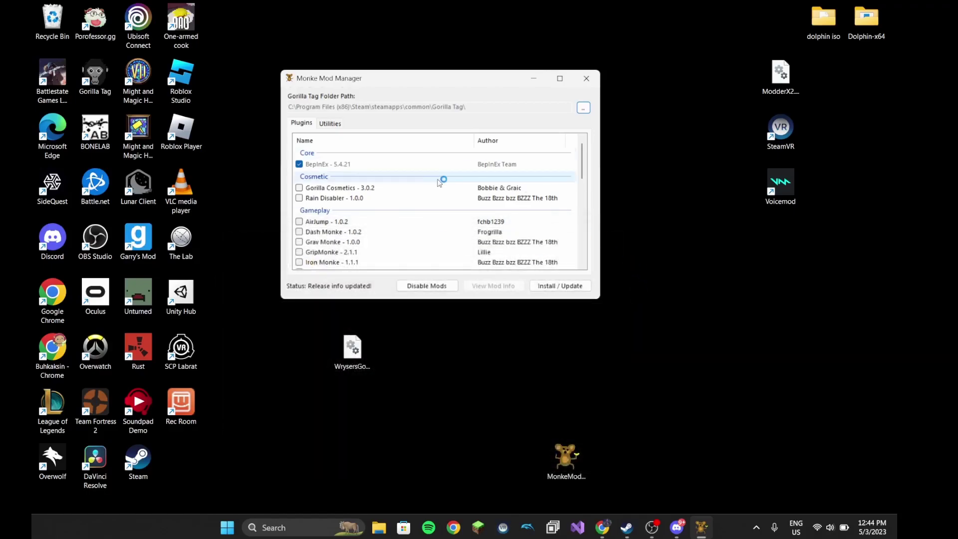
pyautogui.scroll(-4, 485, 196)
pyautogui.scroll(-3, 486, 195)
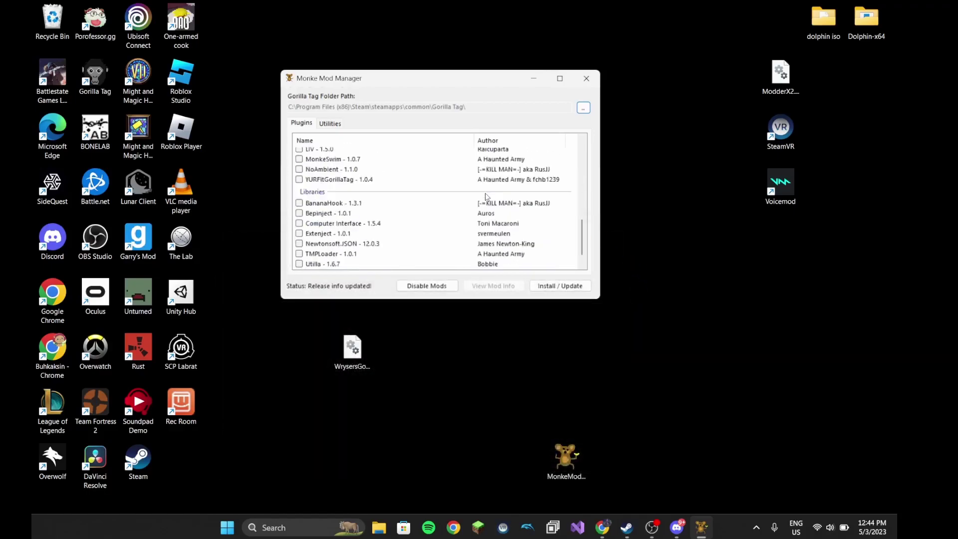
pyautogui.scroll(-2, 486, 195)
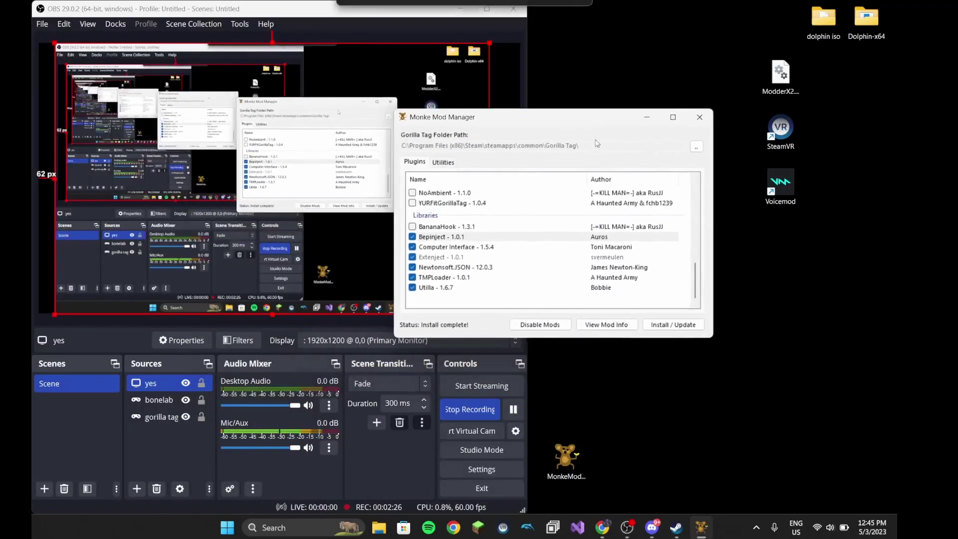
pyautogui.click(462, 8)
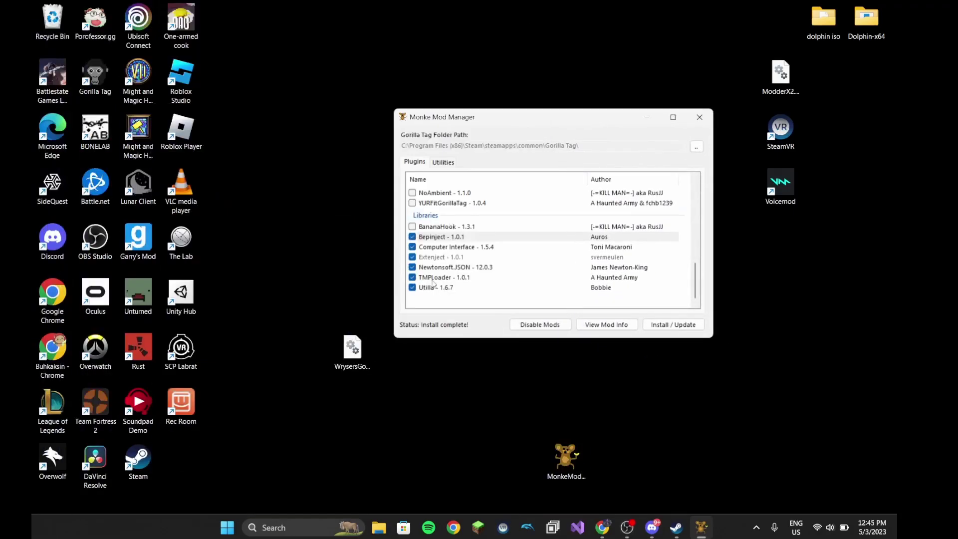
pyautogui.scroll(5, 440, 247)
pyautogui.scroll(3, 440, 218)
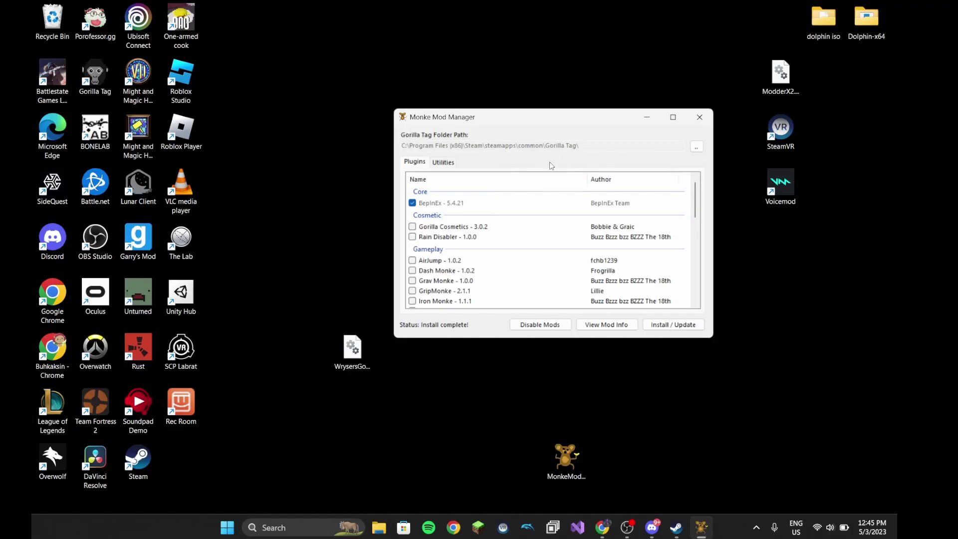
pyautogui.scroll(-3, 510, 218)
pyautogui.scroll(3, 487, 220)
pyautogui.scroll(-5, 414, 210)
pyautogui.scroll(-3, 414, 217)
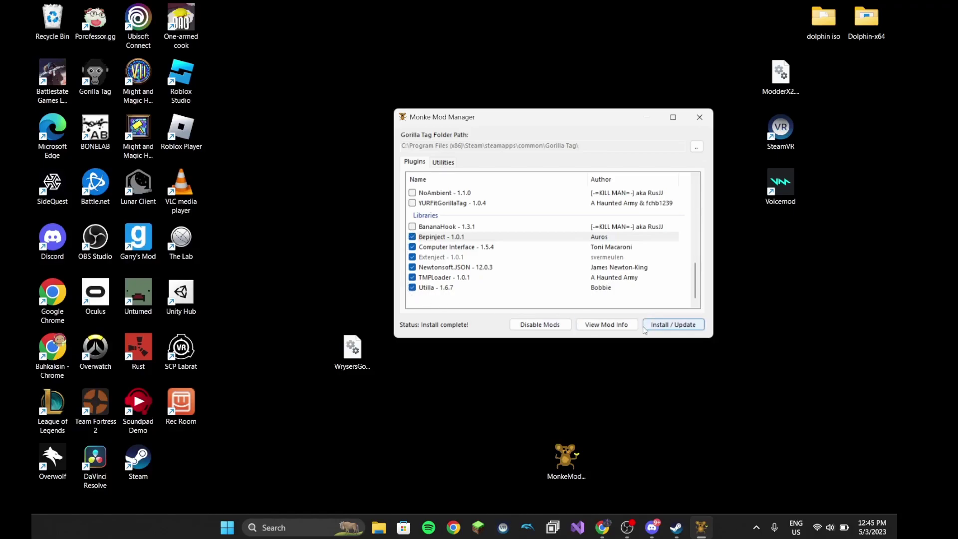
pyautogui.click(673, 325)
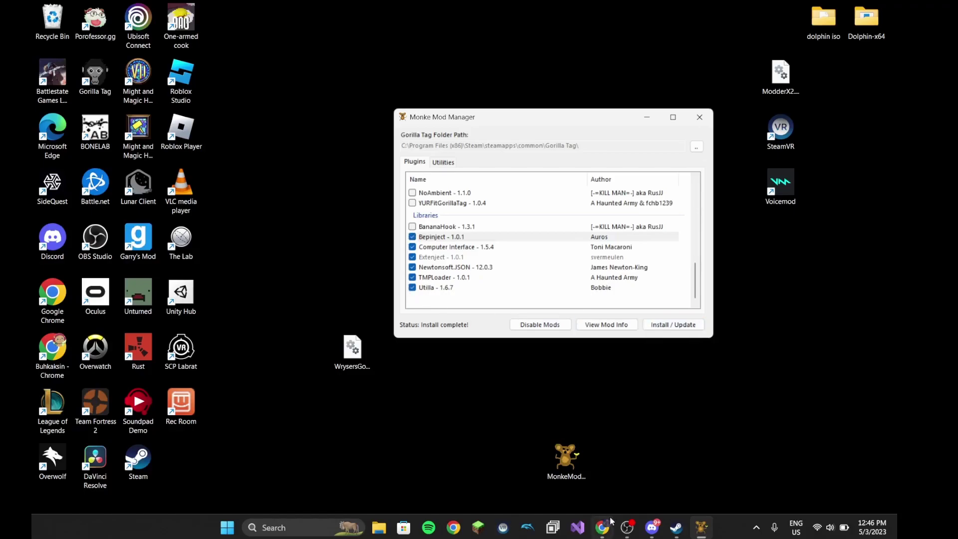
# Step: View the titaniumfox-mod-menu-v1 channel in Discord, then switch to Gorilla Tag in Steam
pyautogui.click(652, 528)
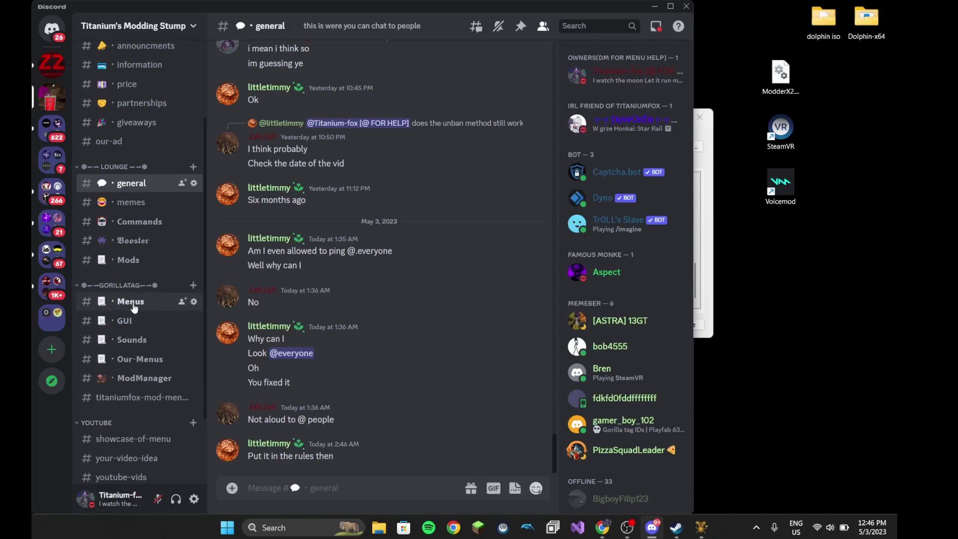
pyautogui.click(135, 397)
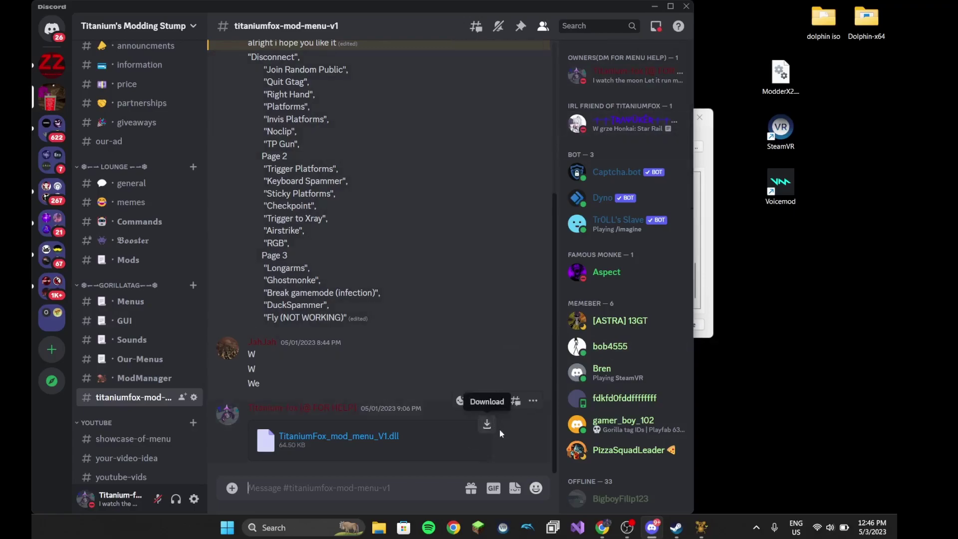
pyautogui.click(673, 528)
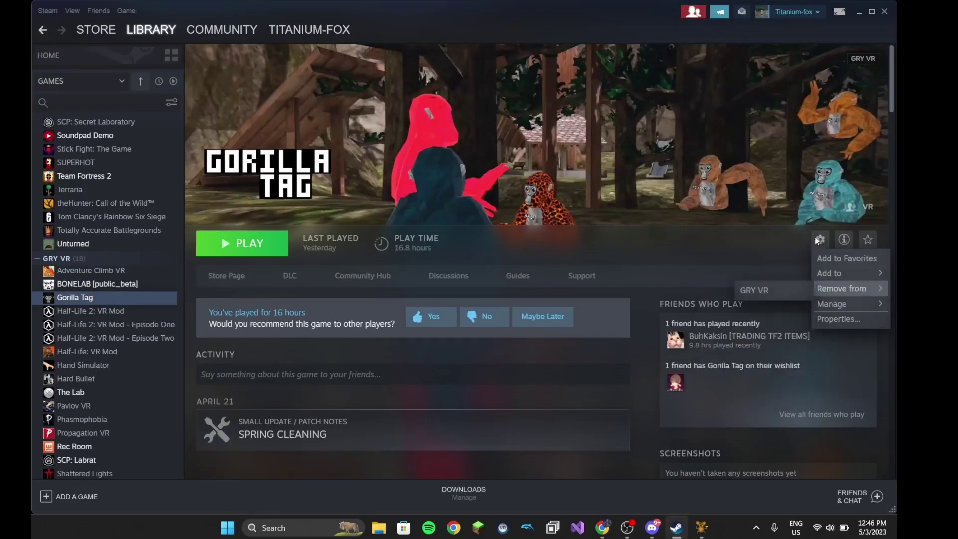
pyautogui.moveTo(832, 304)
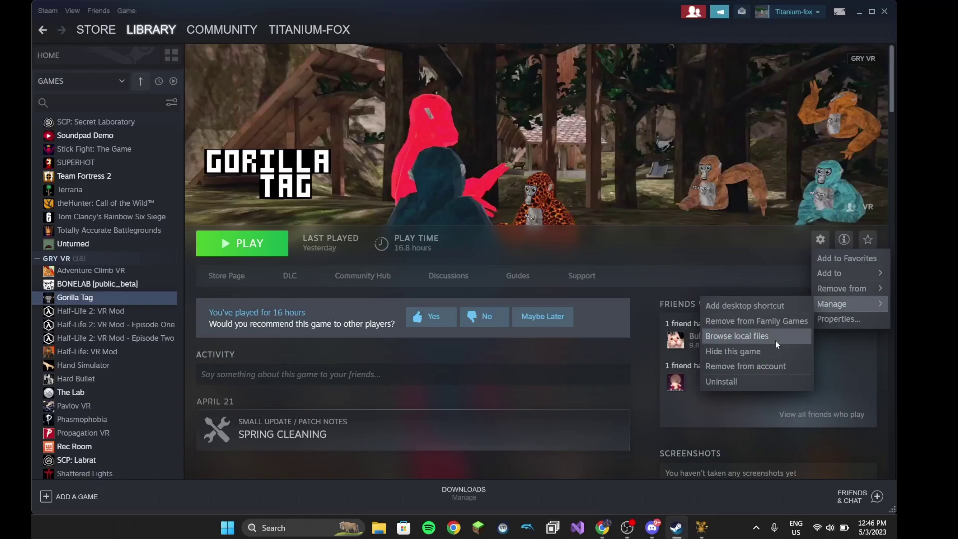
# Step: Browse Gorilla Tag's local files into BepInEx > plugins and minimize Steam
pyautogui.click(749, 336)
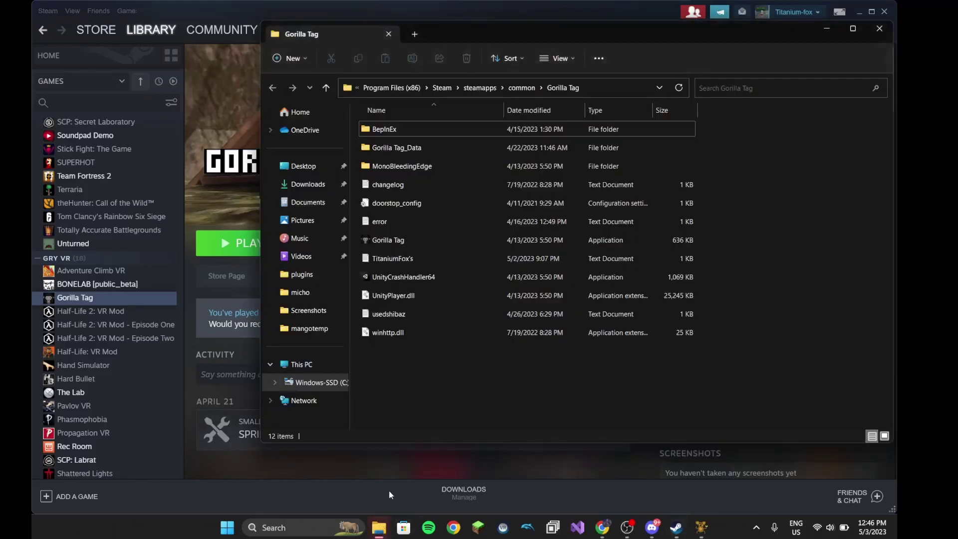
pyautogui.doubleClick(423, 129)
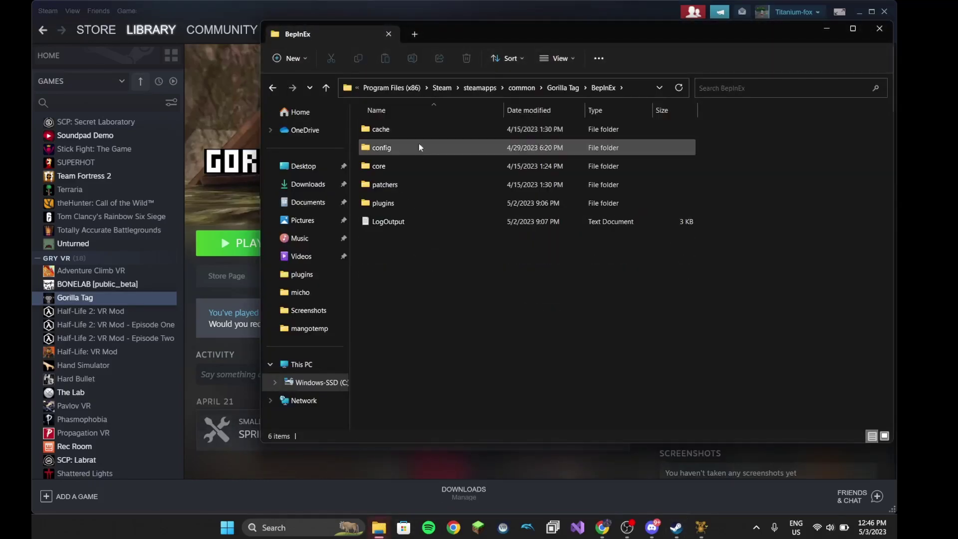
pyautogui.doubleClick(401, 204)
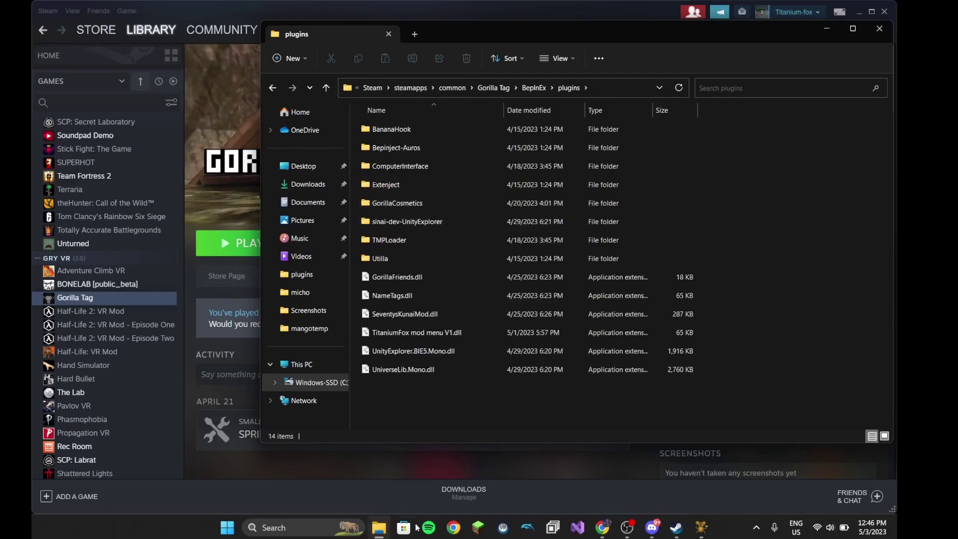
pyautogui.click(840, 11)
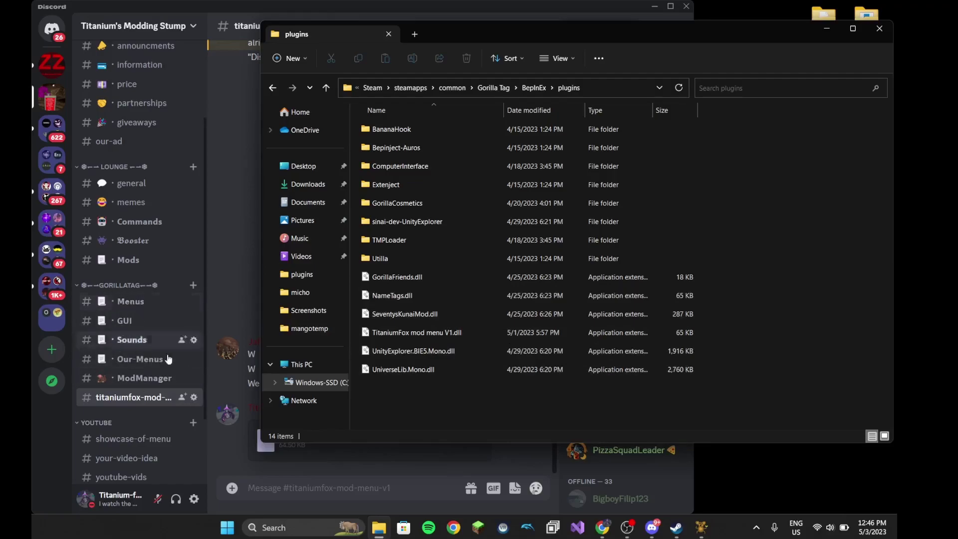
# Step: Check the Mods channel's DLLs, minimize Discord and move the plugins window left
pyautogui.click(110, 260)
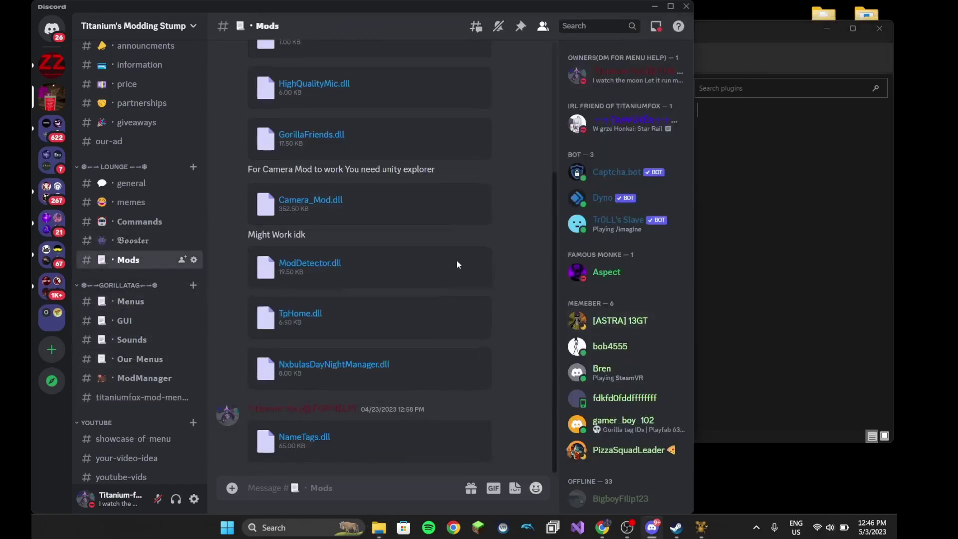
pyautogui.scroll(5, 336, 337)
pyautogui.moveTo(359, 356)
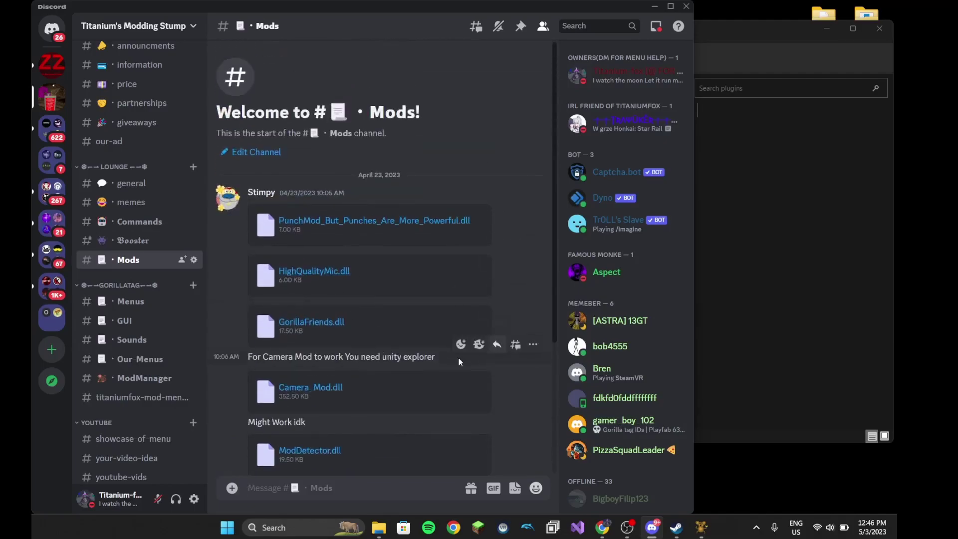
pyautogui.click(878, 336)
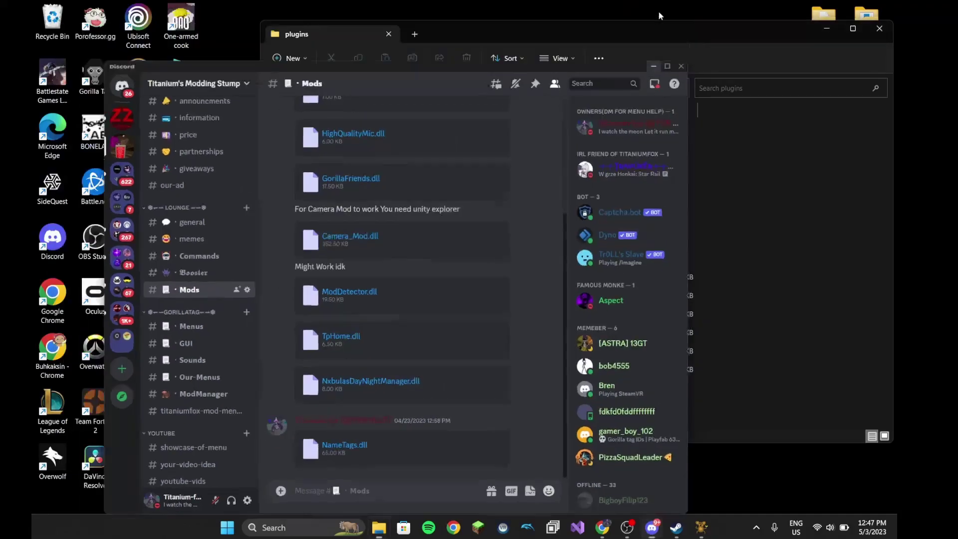
pyautogui.click(655, 7)
pyautogui.moveTo(725, 32); pyautogui.dragTo(599, 45)
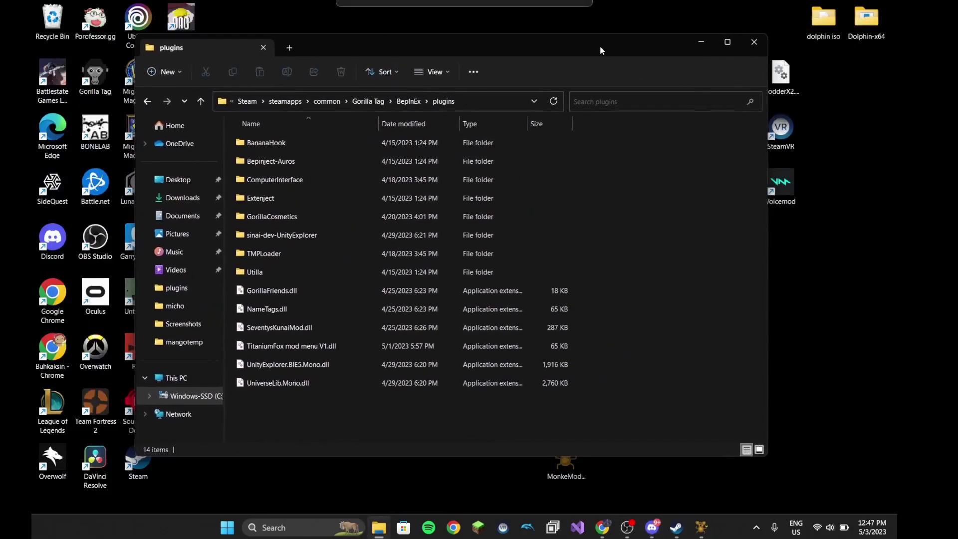
# Step: Close the plugins folder and Monke Mod Manager, then reposition the OBS Studio window
pyautogui.click(707, 43)
pyautogui.click(702, 120)
pyautogui.click(651, 527)
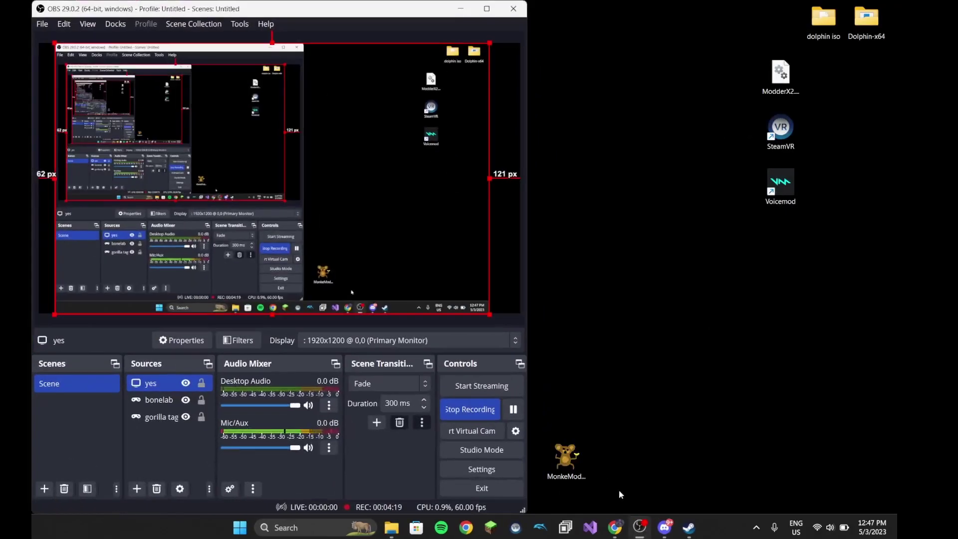
pyautogui.moveTo(384, 6)
pyautogui.mouseDown()
pyautogui.moveTo(520, 21)
pyautogui.moveTo(359, 35)
pyautogui.mouseUp()
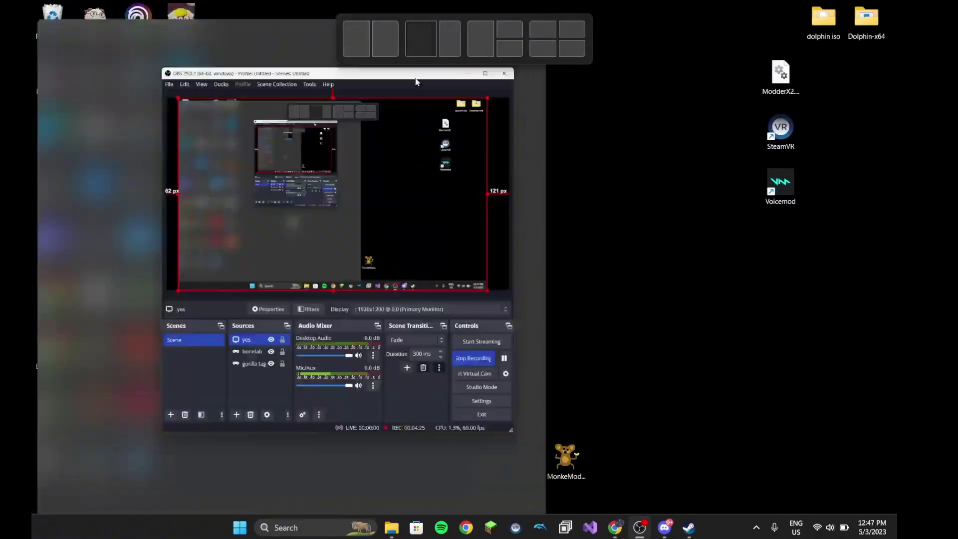
pyautogui.moveTo(358, 35)
pyautogui.mouseDown()
pyautogui.moveTo(352, 79)
pyautogui.moveTo(464, 21)
pyautogui.mouseUp()
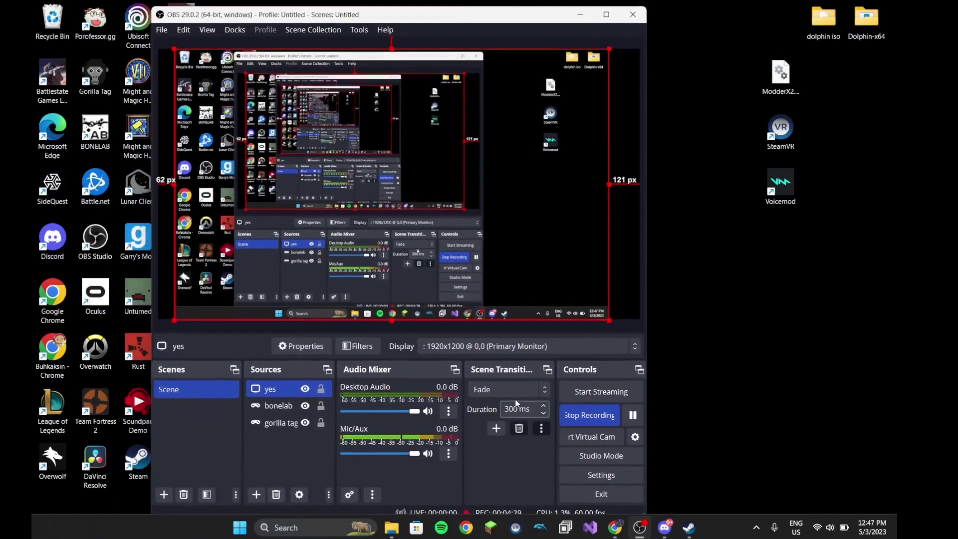